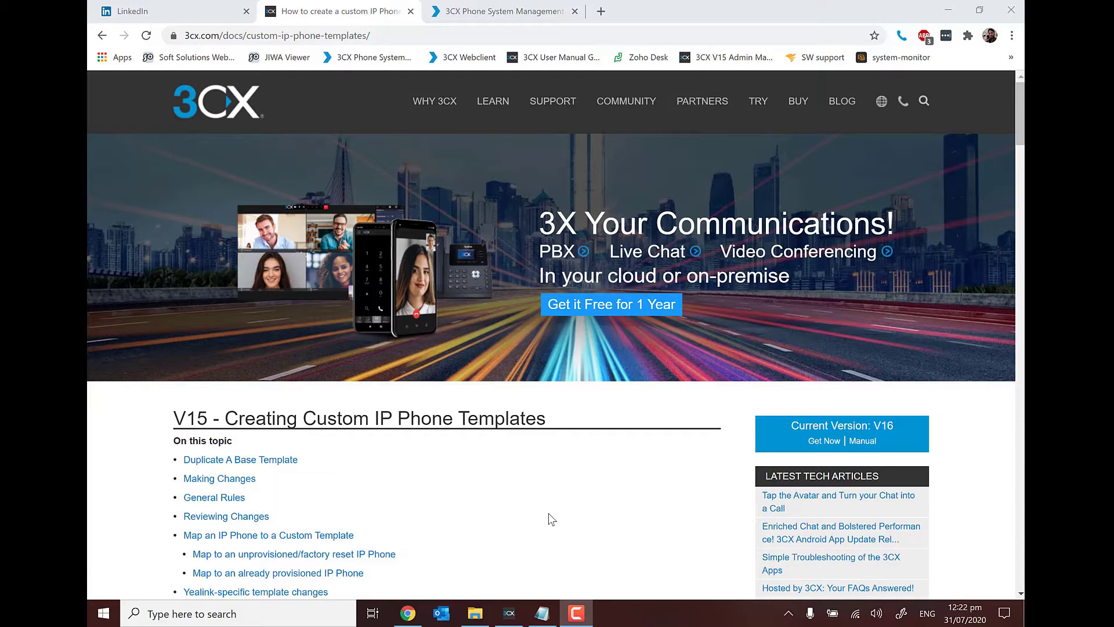
Read past the Duplicate A Base Template and Making Changes sections to the General Rules list
scroll(549, 514, "down", 3)
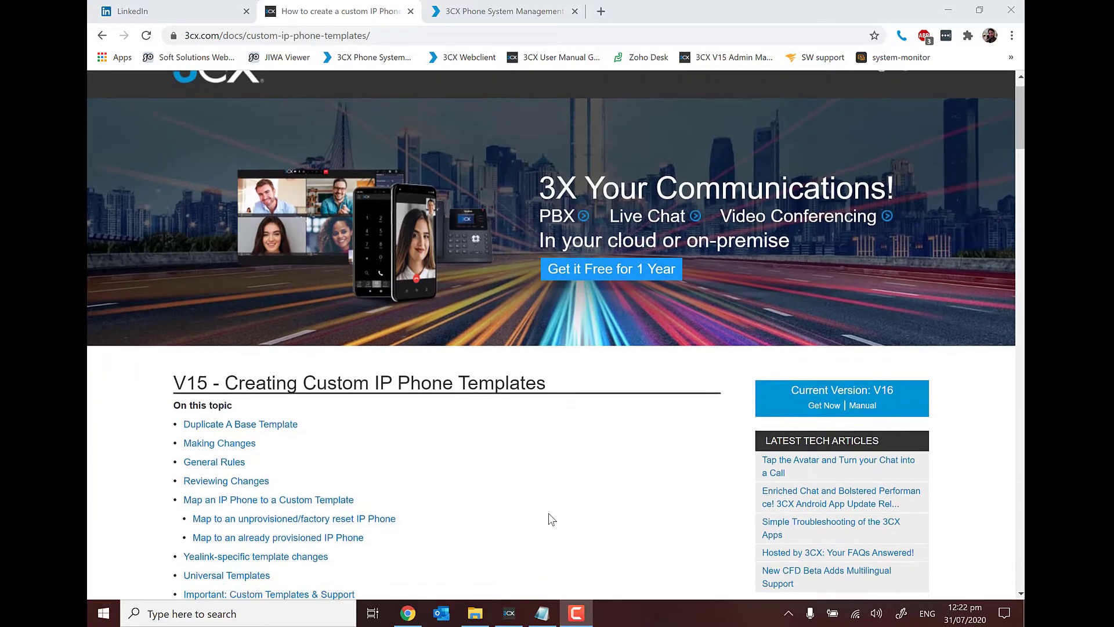
scroll(548, 513, "down", 2)
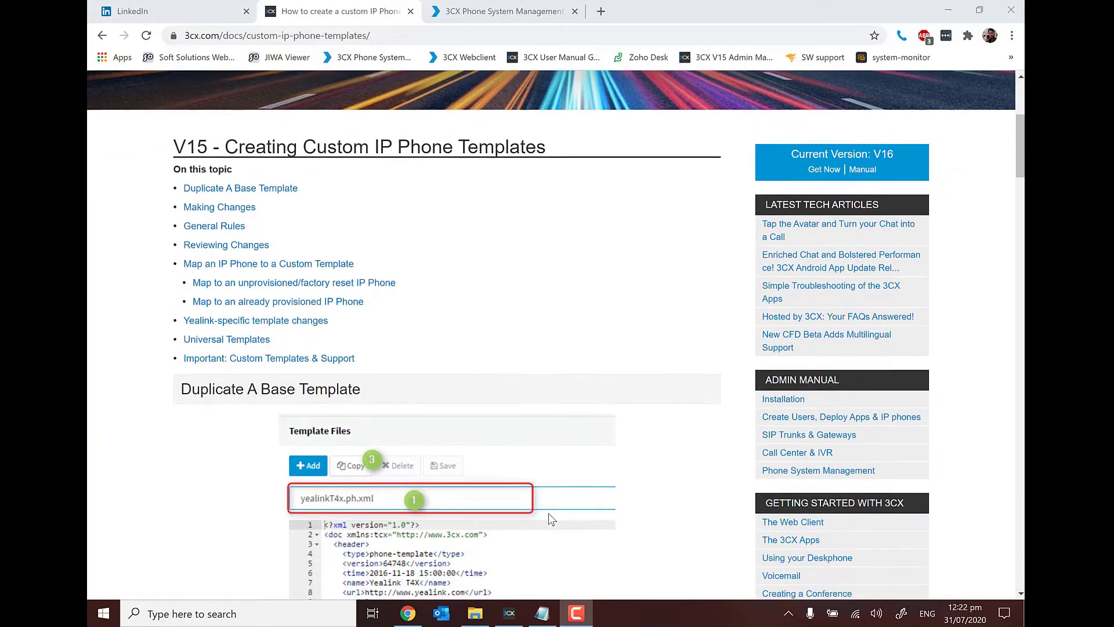
scroll(548, 513, "down", 2)
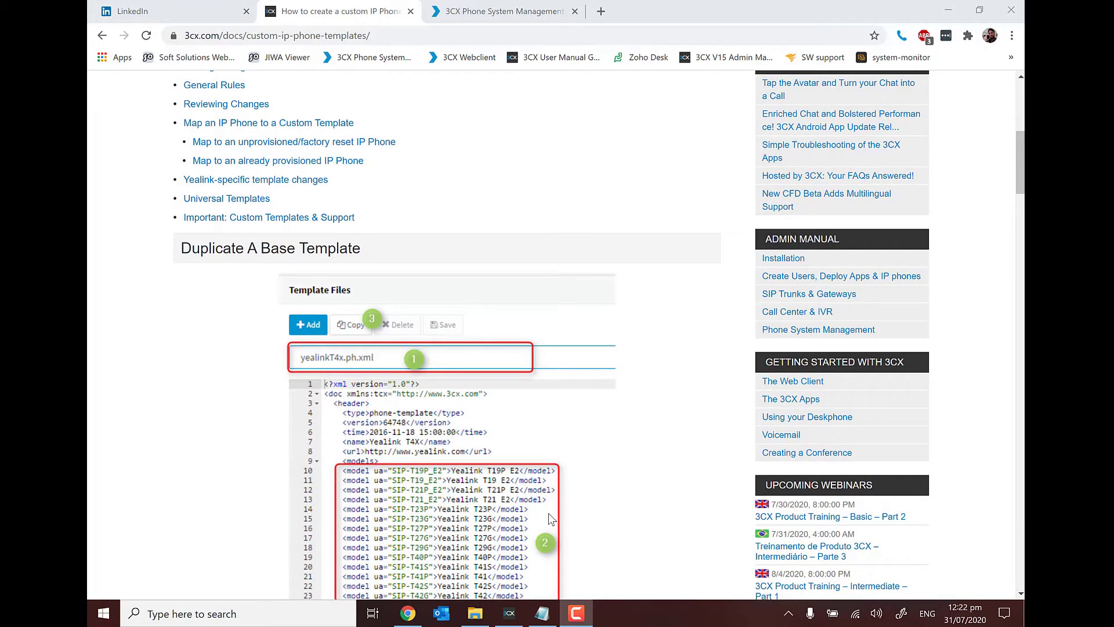
scroll(549, 513, "down", 1)
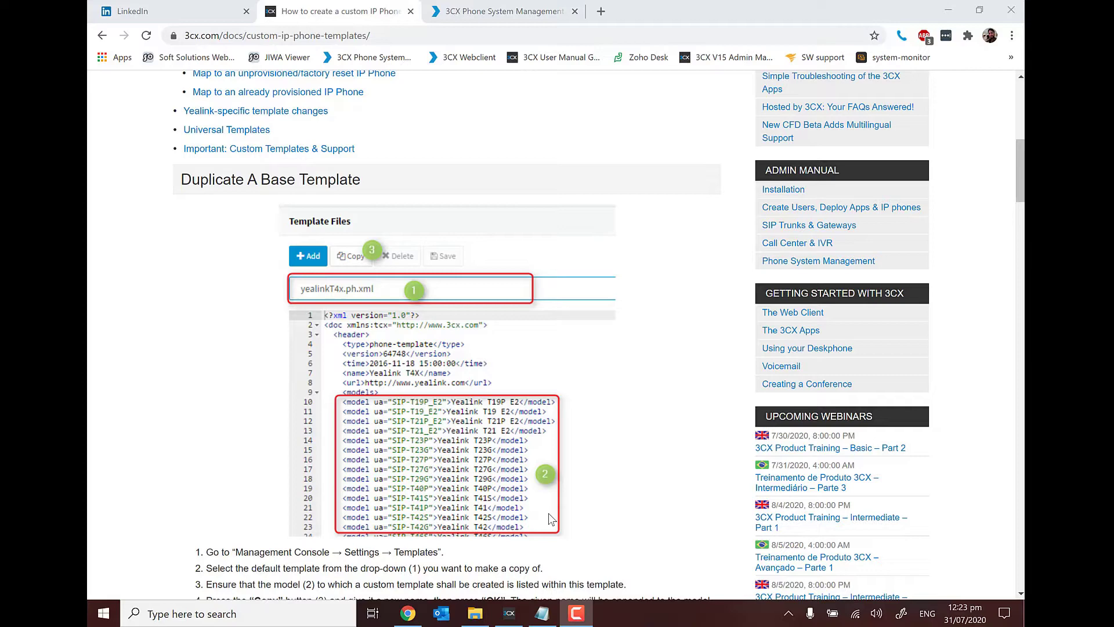
scroll(548, 513, "down", 1)
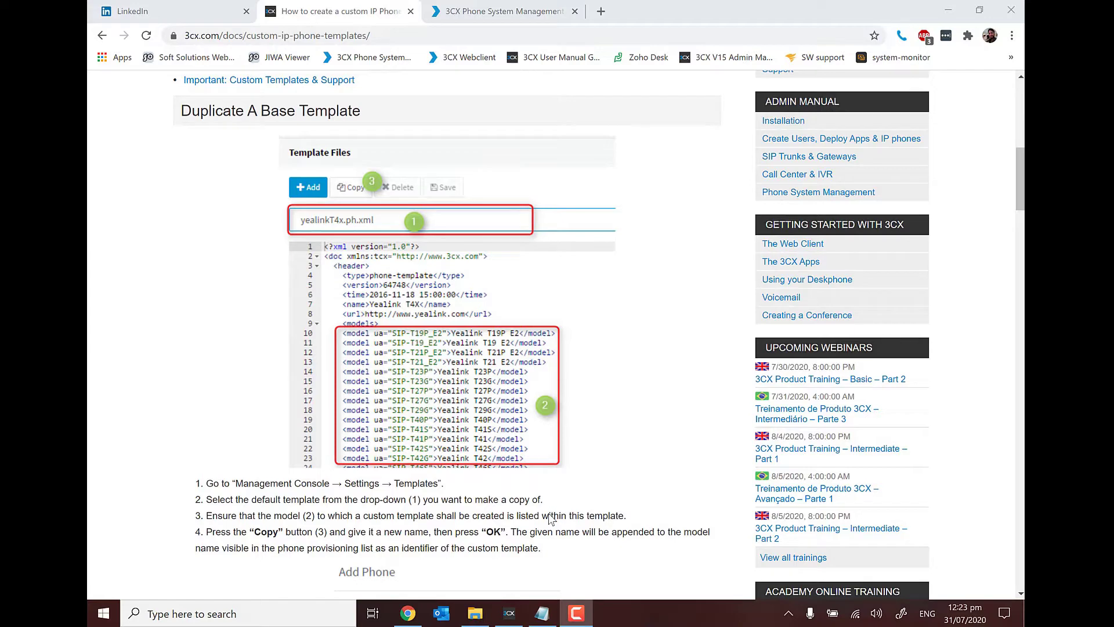
scroll(549, 518, "down", 1)
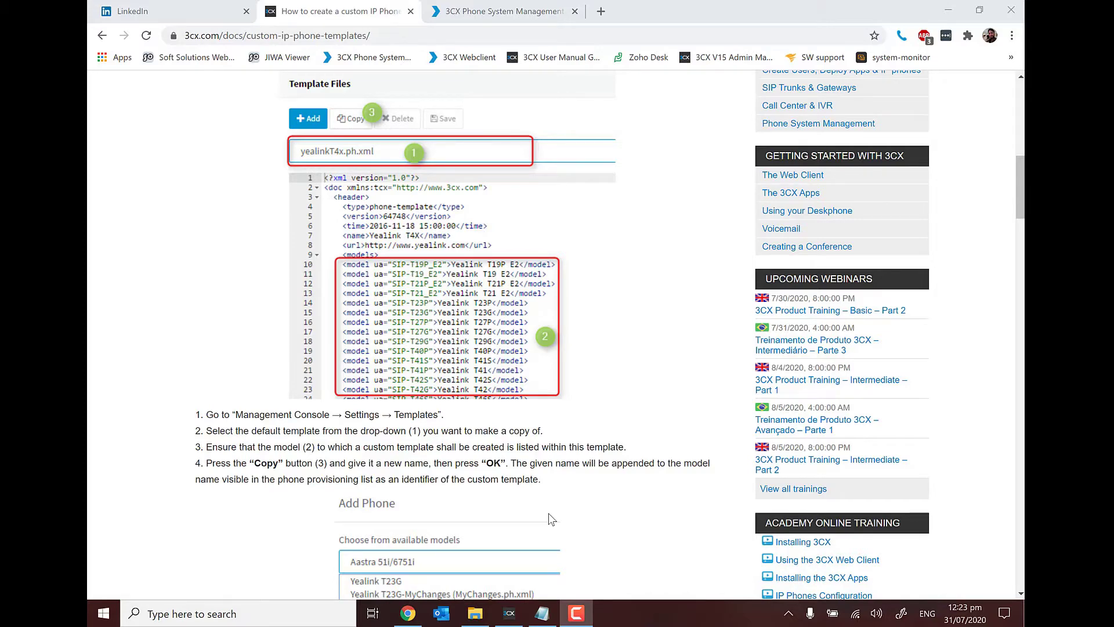
scroll(549, 513, "down", 5)
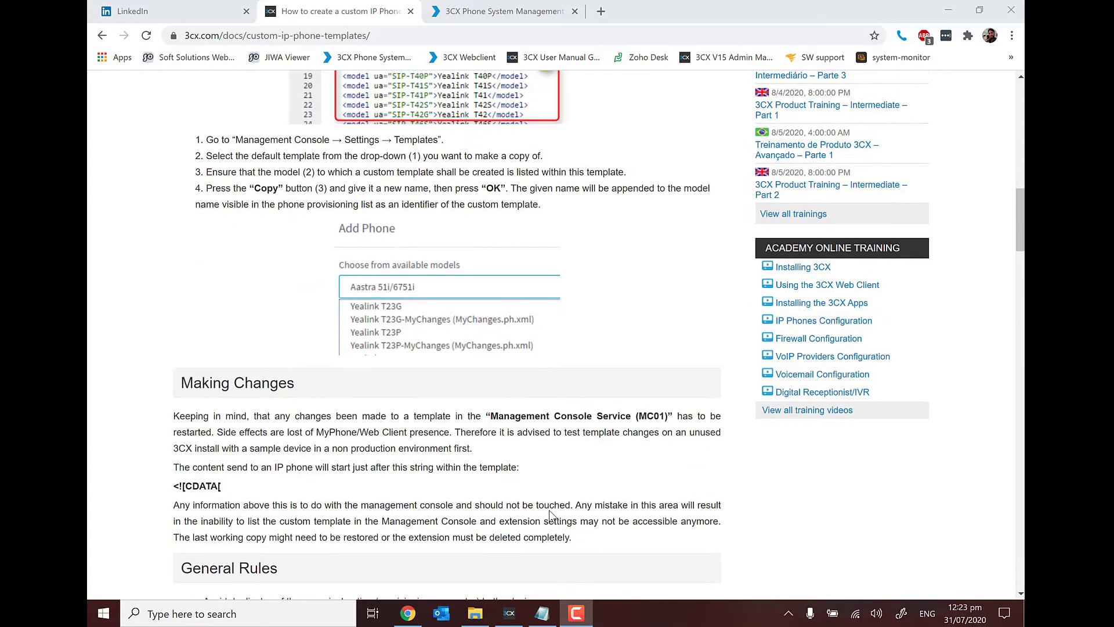
scroll(549, 510, "down", 5)
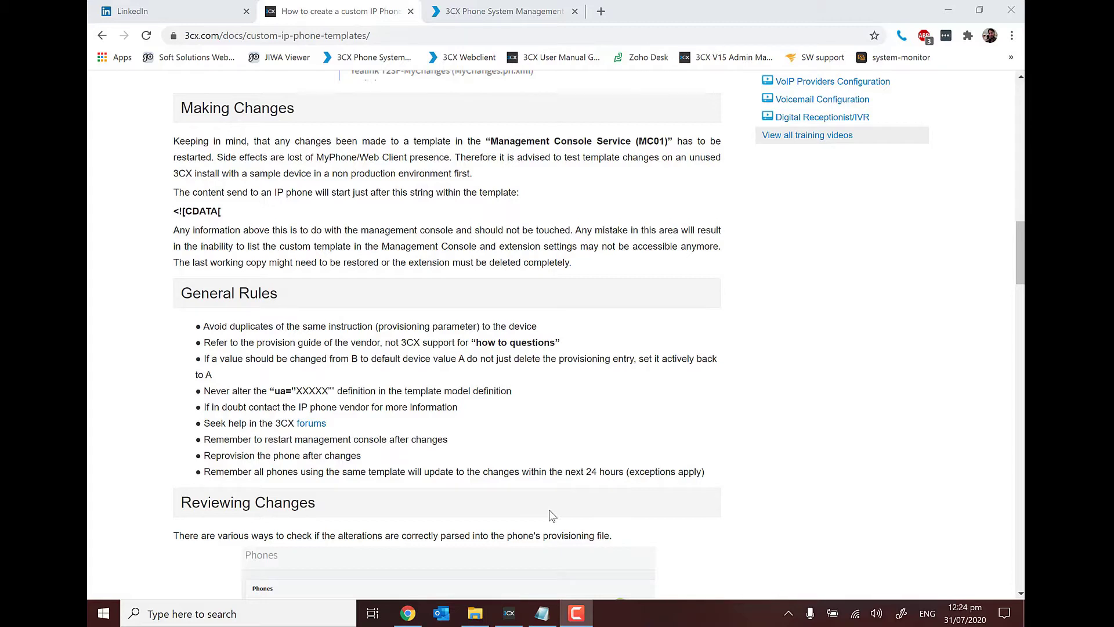
Highlight the rules on duplicate instructions, the vendor provisioning guide, actively resetting values, and the ua definition
scroll(549, 511, "down", 1)
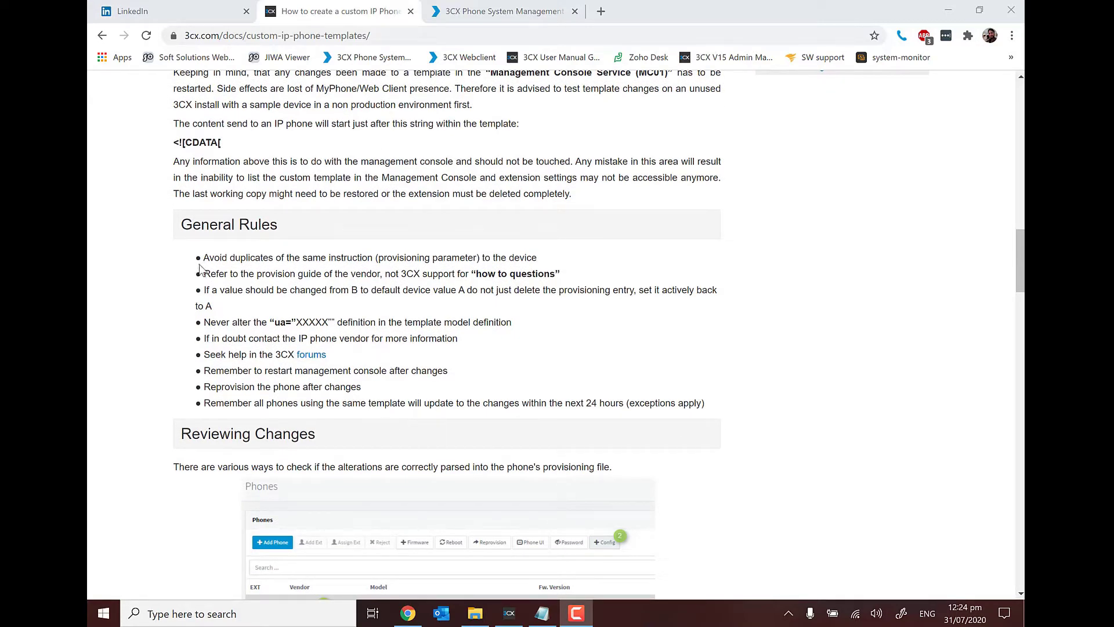
left_click_drag(203, 258, 542, 260)
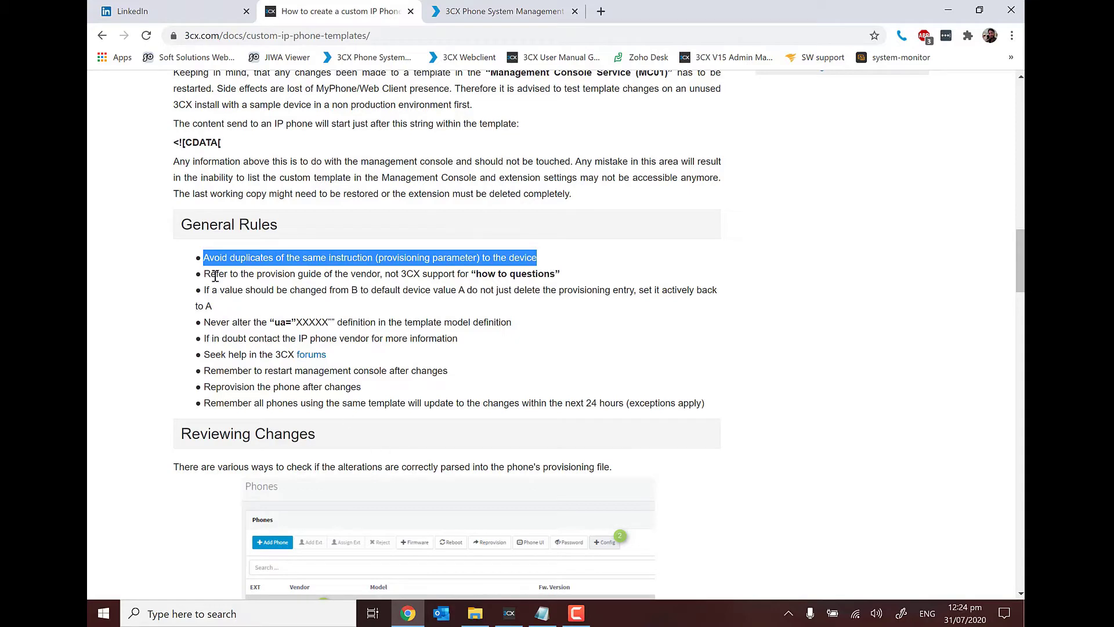
left_click_drag(204, 276, 568, 274)
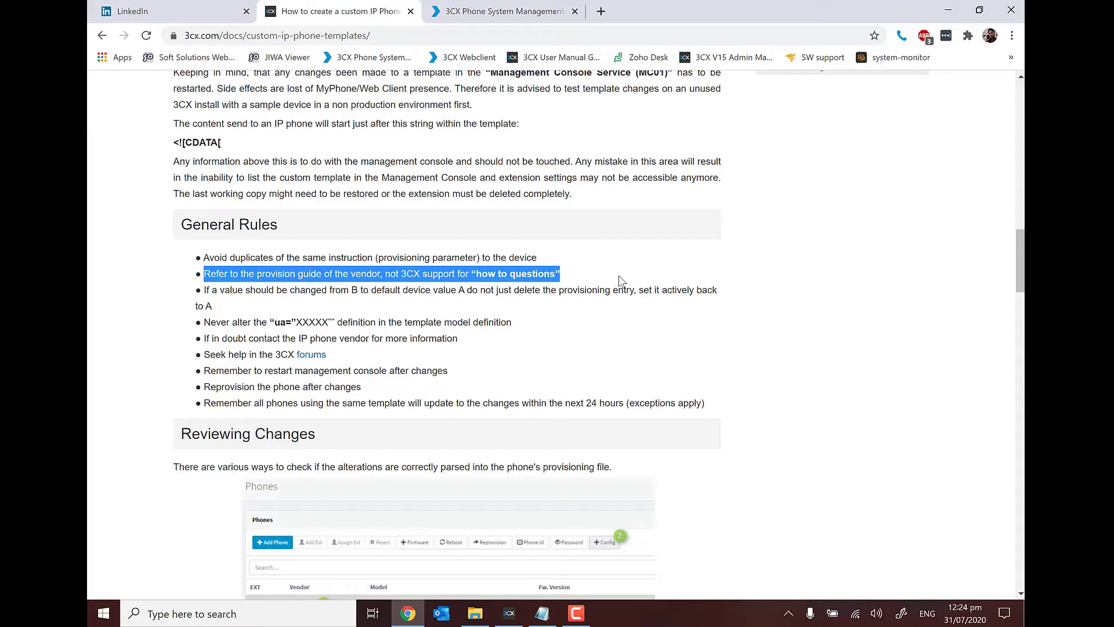
left_click(210, 289)
left_click_drag(210, 289, 221, 306)
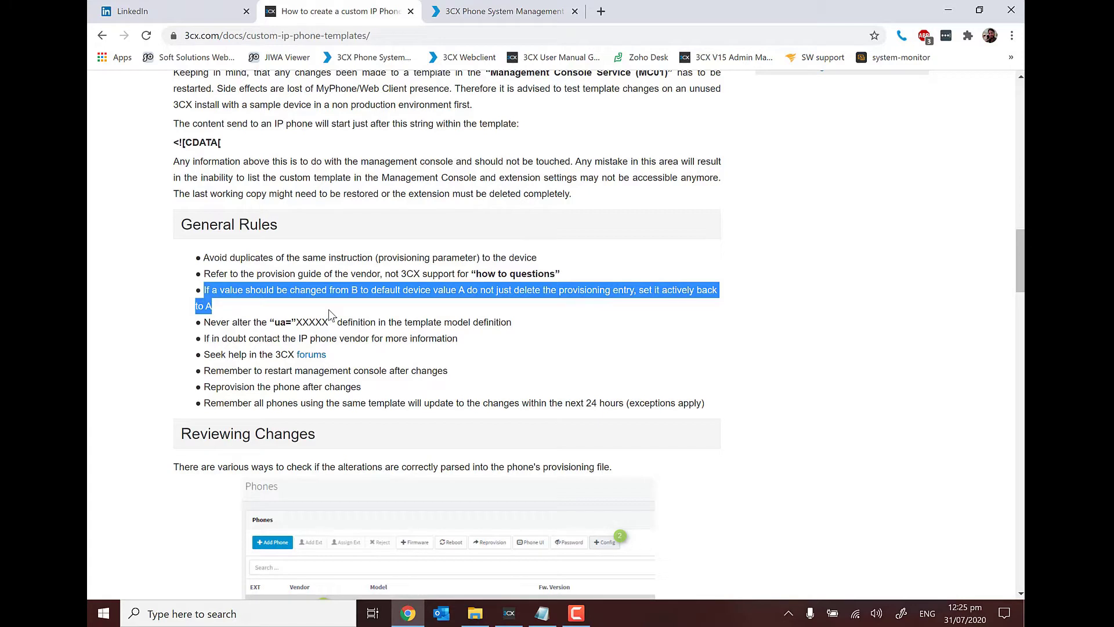
left_click_drag(200, 329, 504, 319)
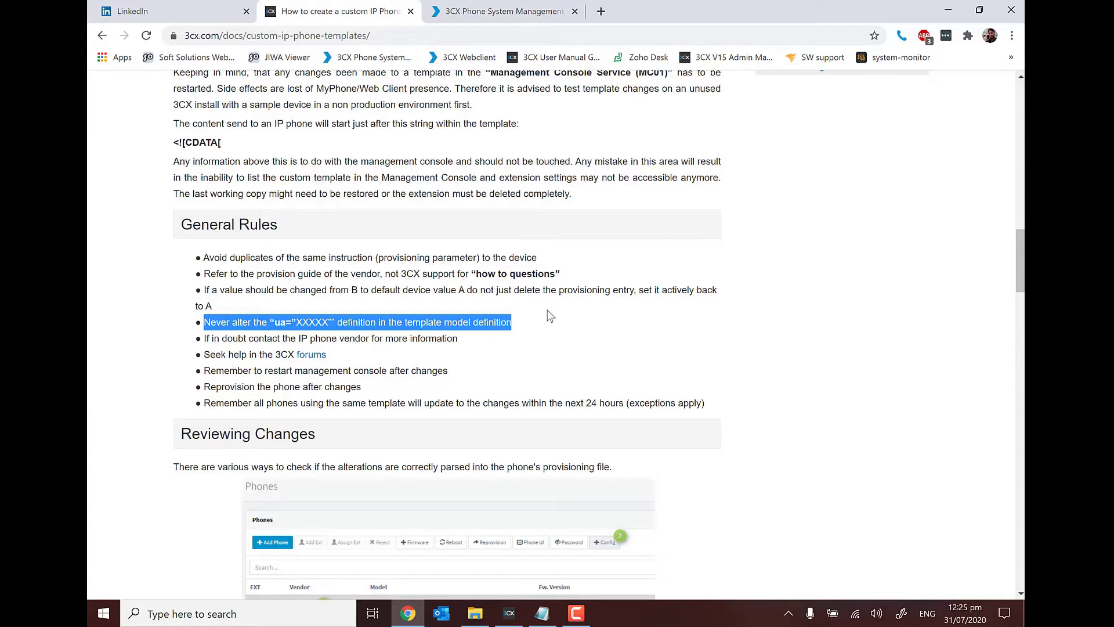
Highlight the rules on vendor contact, forums, console restart, reprovisioning, and 24-hour phone updates
left_click_drag(204, 338, 462, 339)
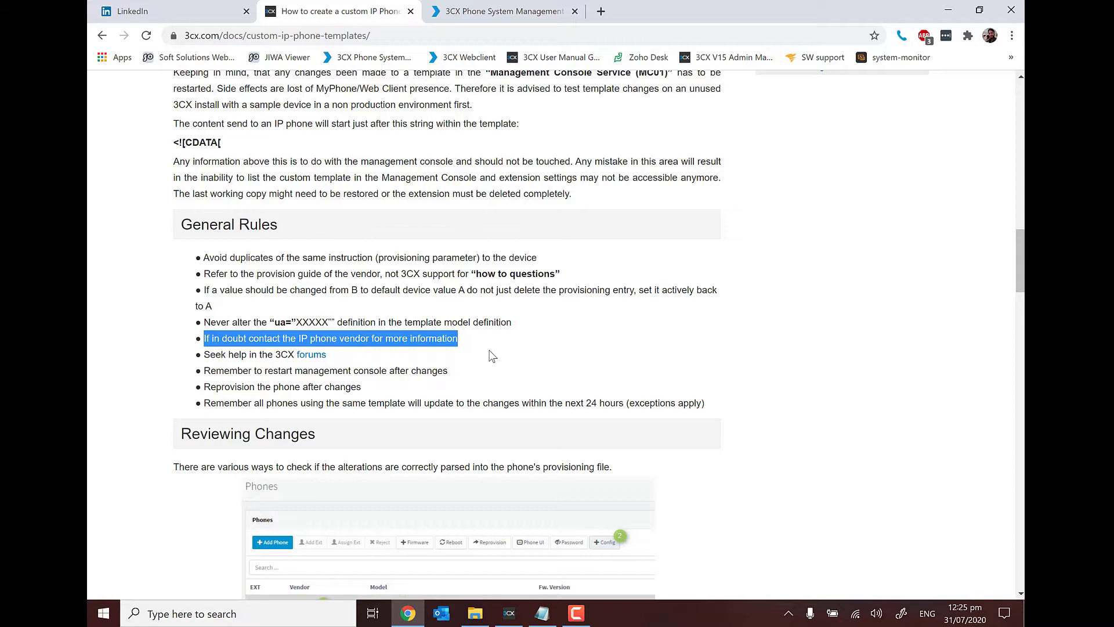
left_click_drag(205, 357, 329, 355)
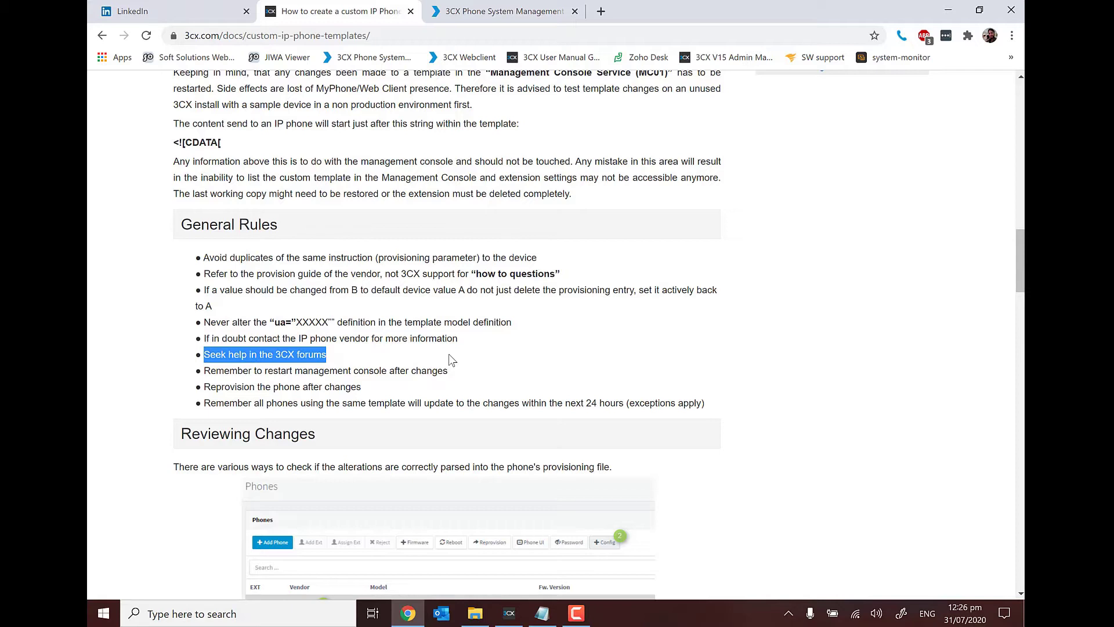
left_click_drag(211, 371, 468, 379)
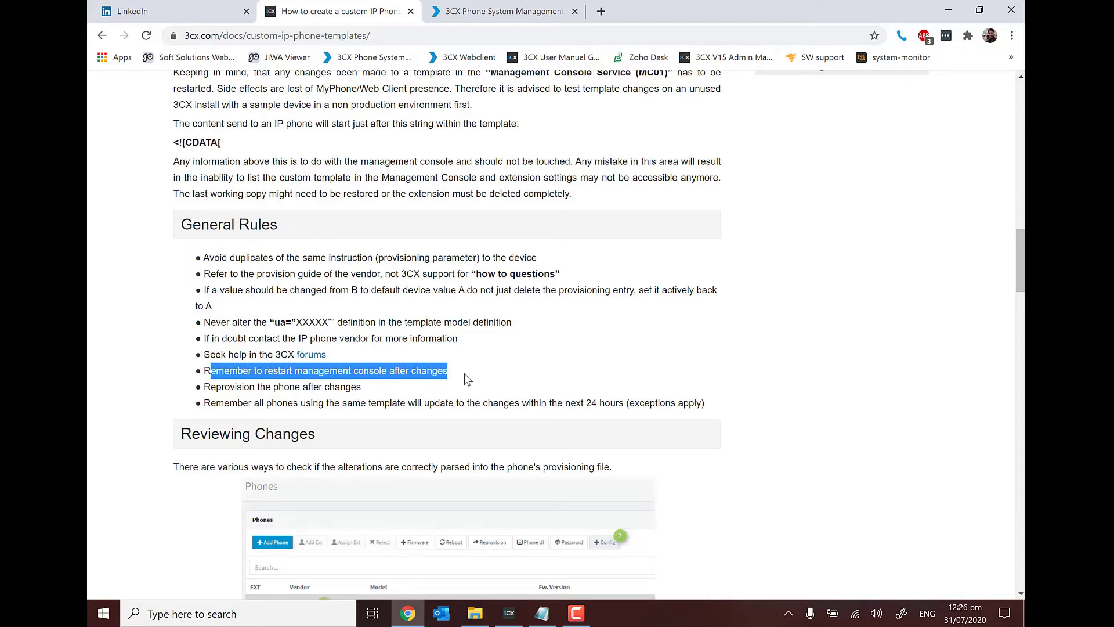
left_click_drag(204, 387, 487, 386)
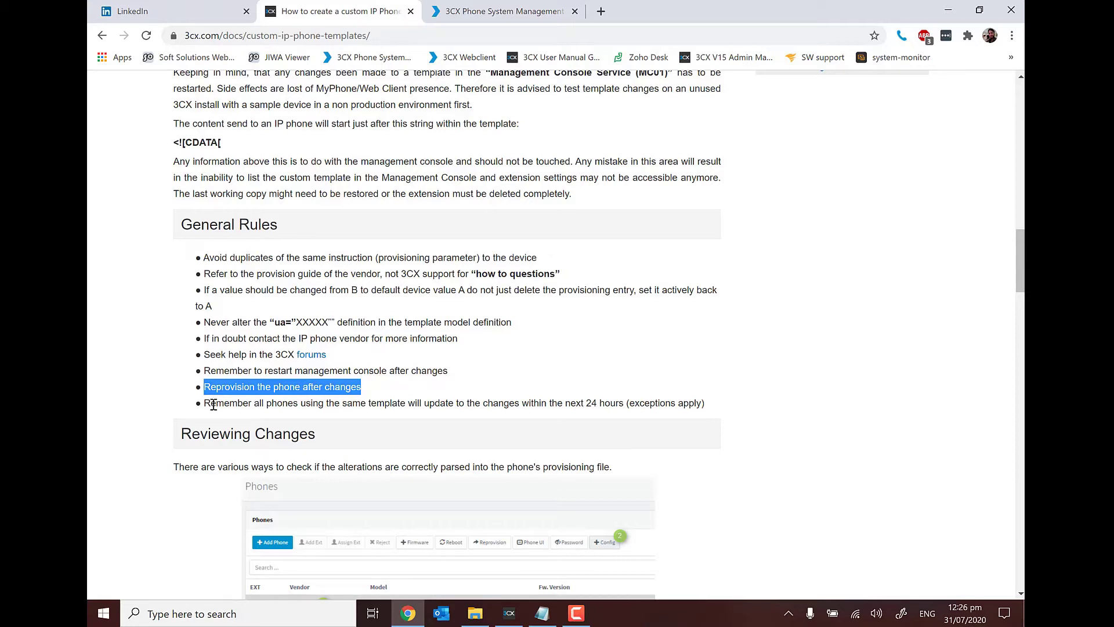
left_click_drag(203, 404, 620, 413)
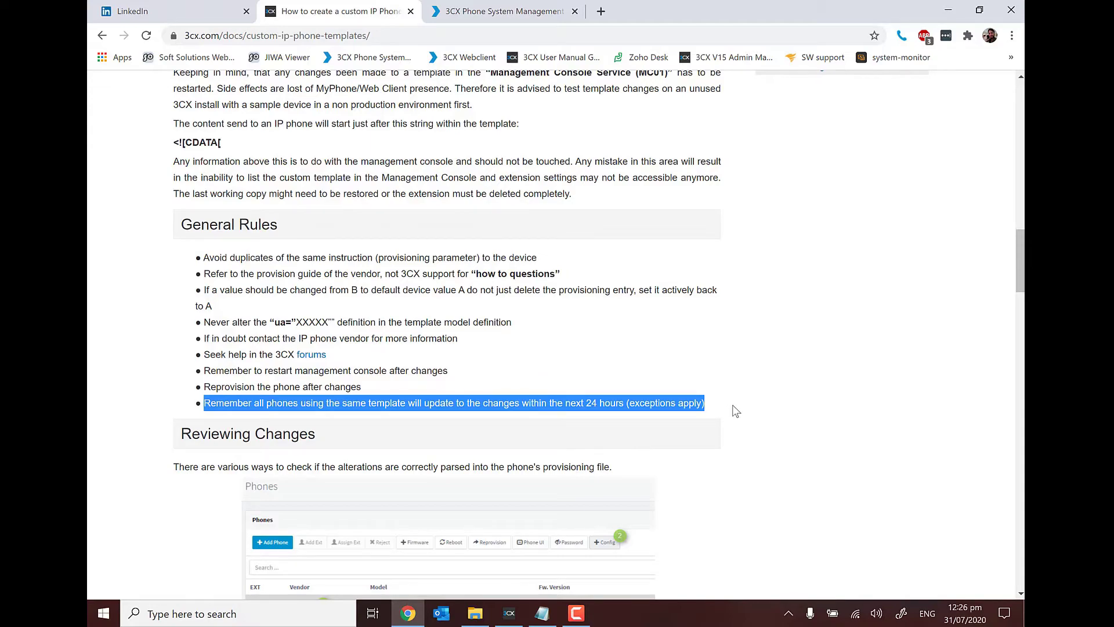
Scroll down to the Important: Custom Templates & Support section
scroll(733, 405, "down", 15)
scroll(733, 408, "down", 9)
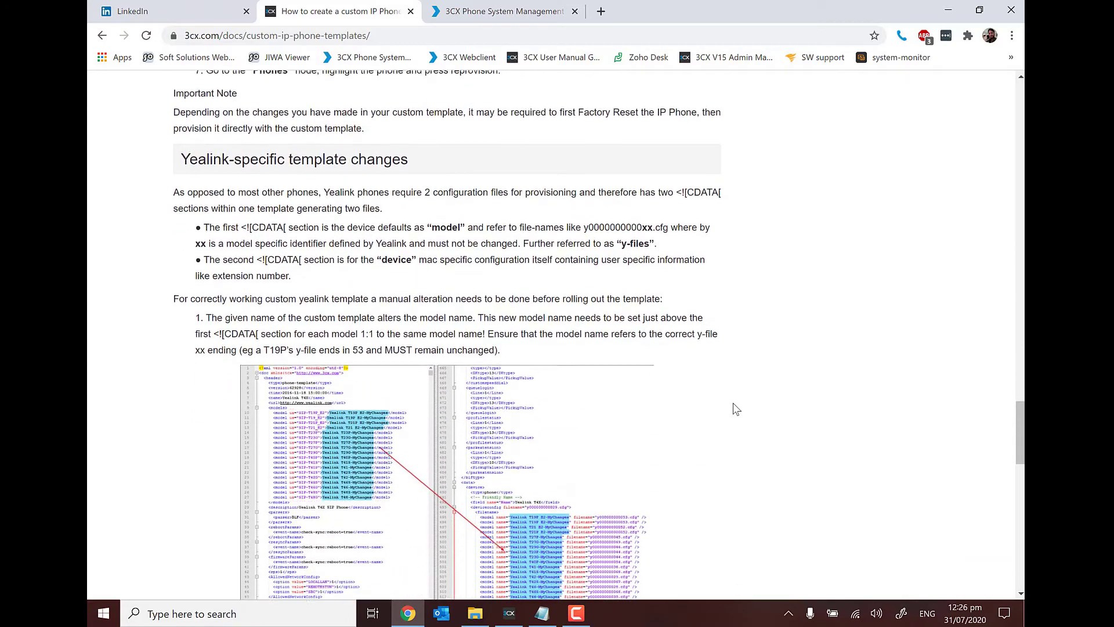
scroll(733, 403, "down", 10)
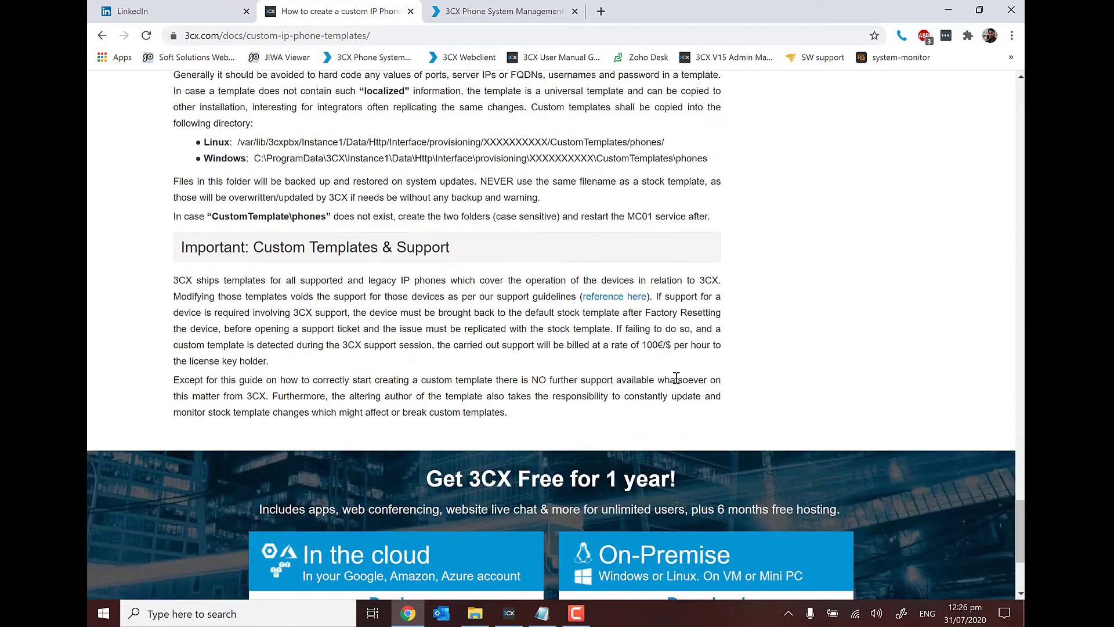
Return to the 3CX Phone System Management Console and bring up its Settings overview
left_click(550, 17)
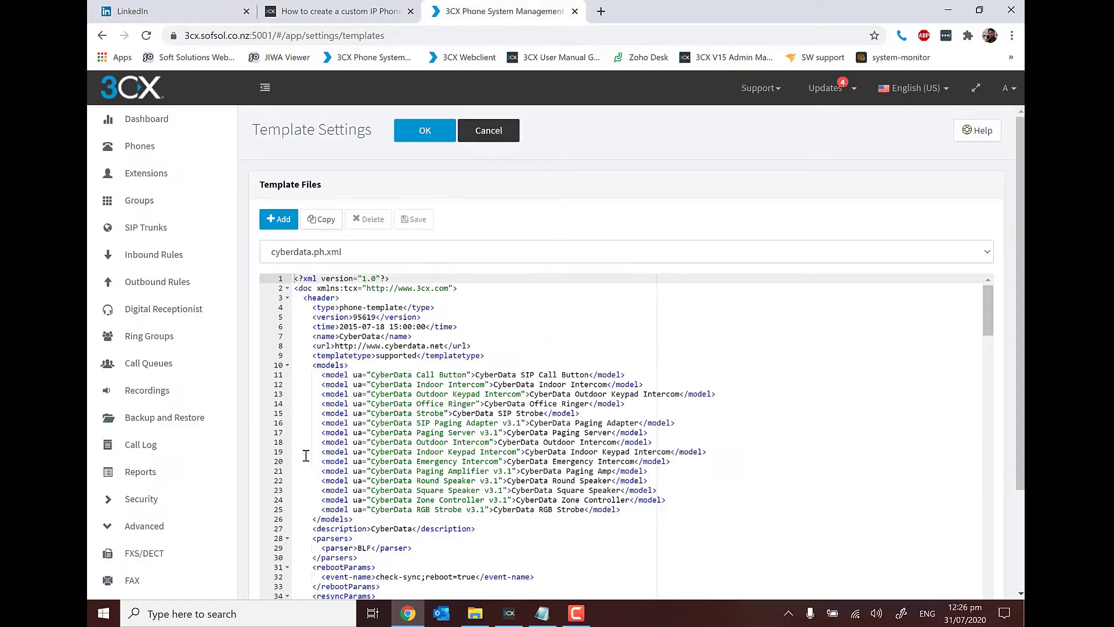
scroll(203, 563, "down", 3)
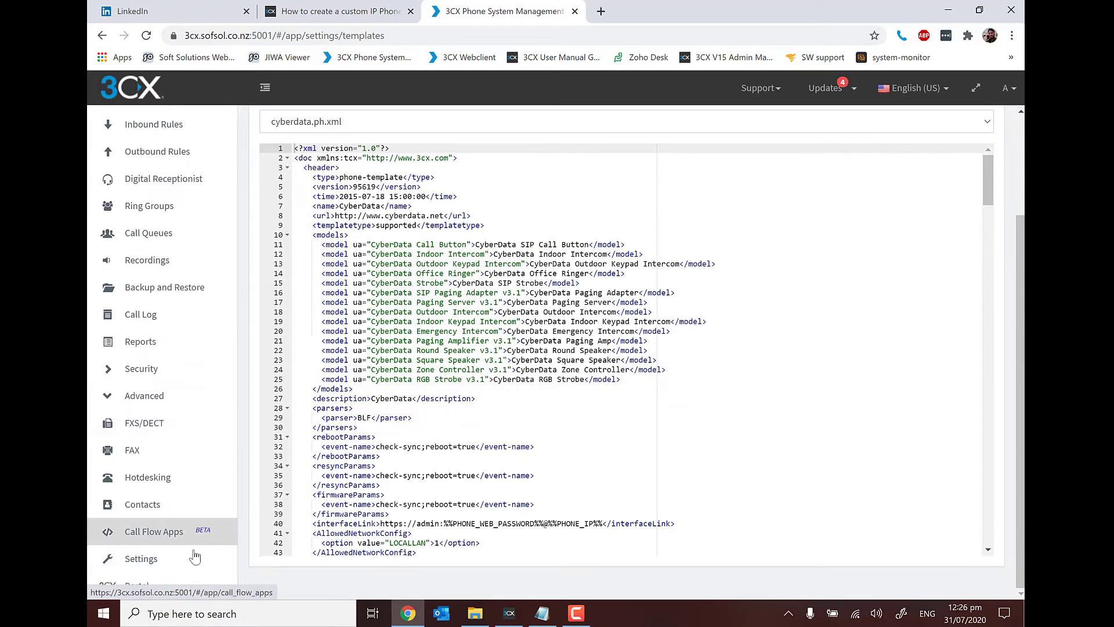
left_click(180, 566)
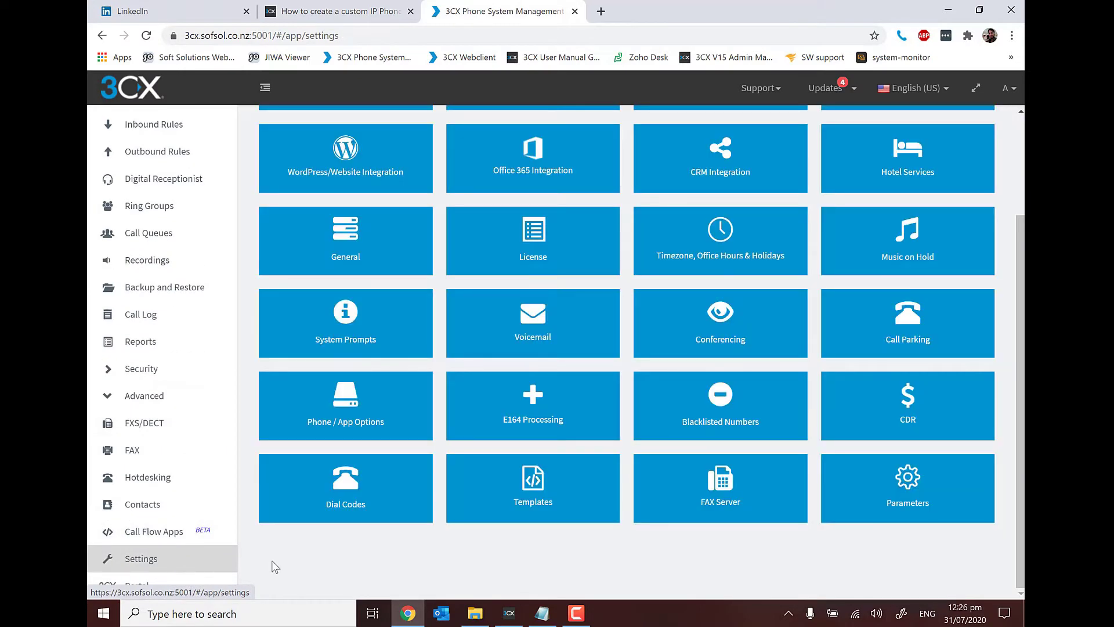
scroll(430, 541, "up", 1)
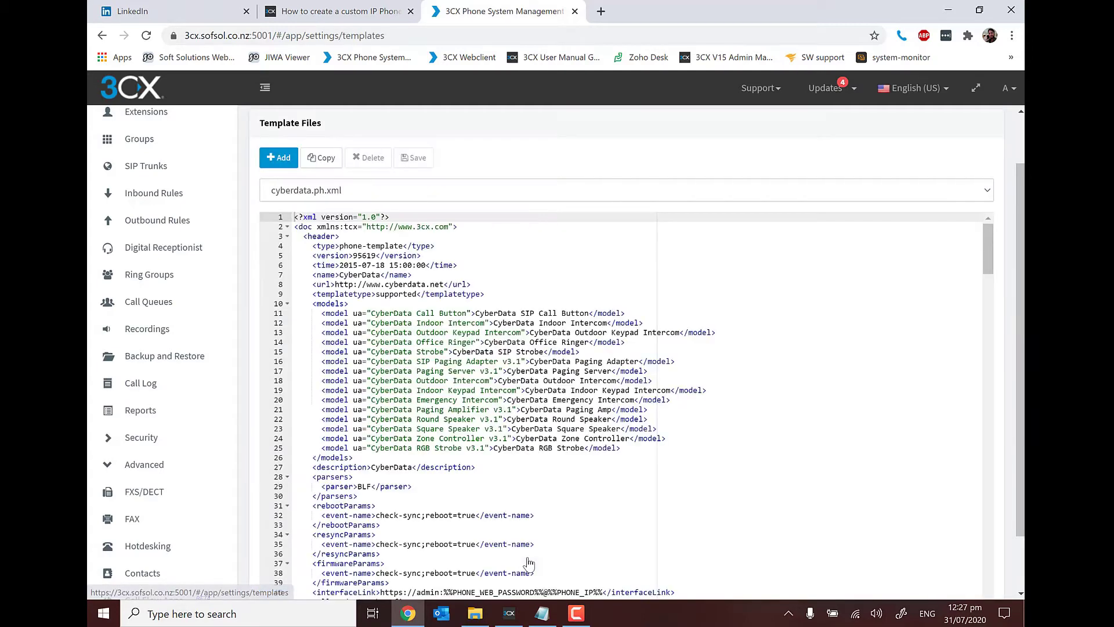
Open Templates on cyberdata.ph.xml and browse the Supported, Legacy, Custom and End of Life template files
left_click(530, 560)
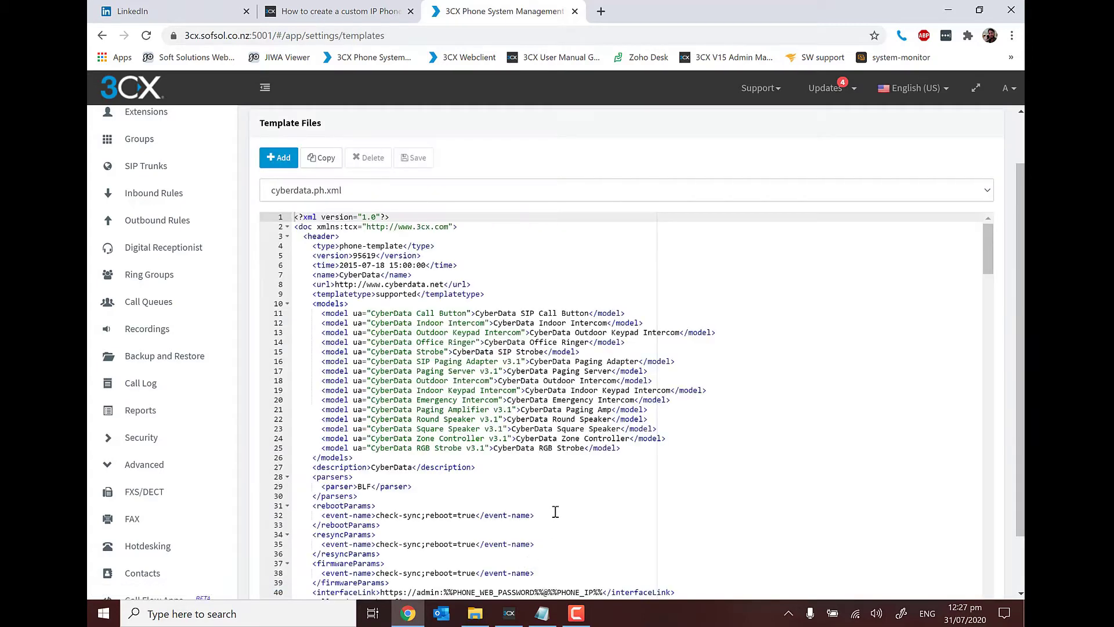
left_click(455, 193)
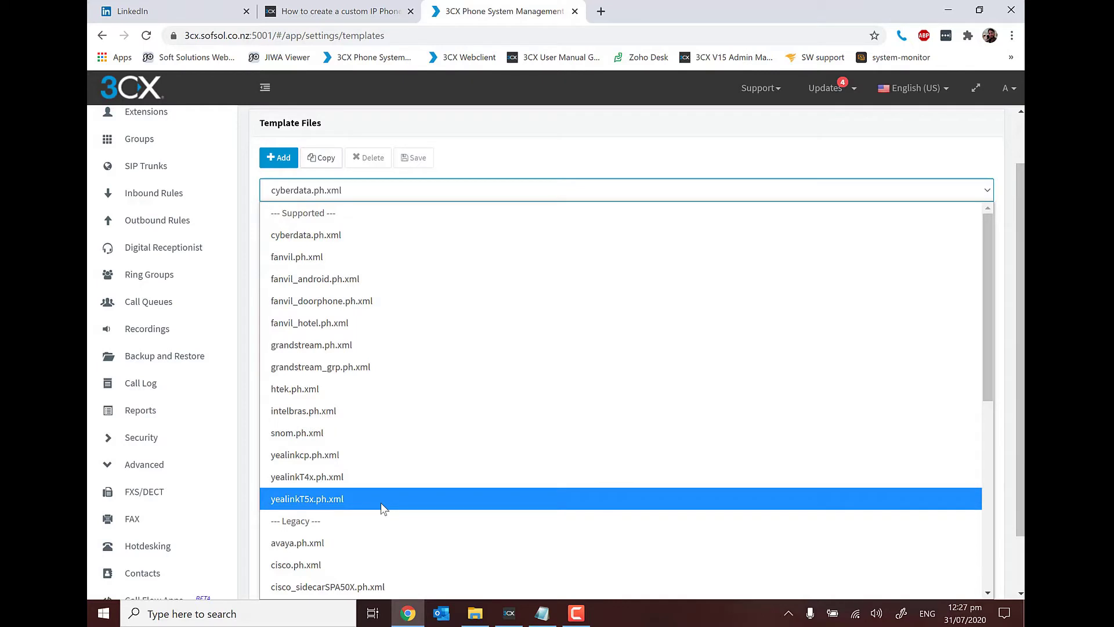
scroll(381, 503, "down", 5)
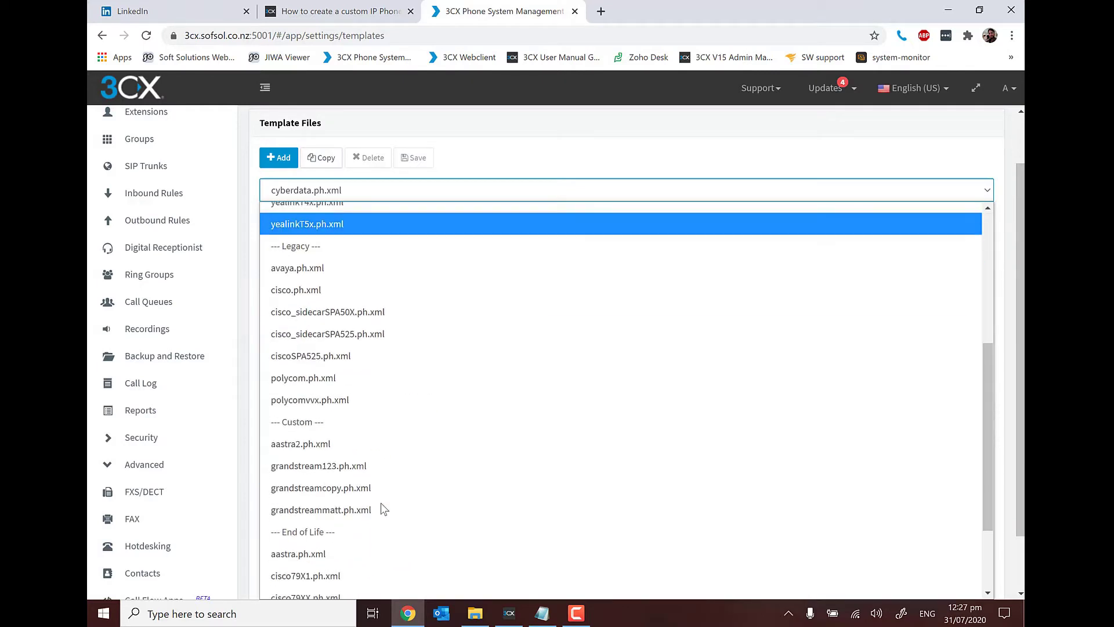
scroll(381, 504, "down", 3)
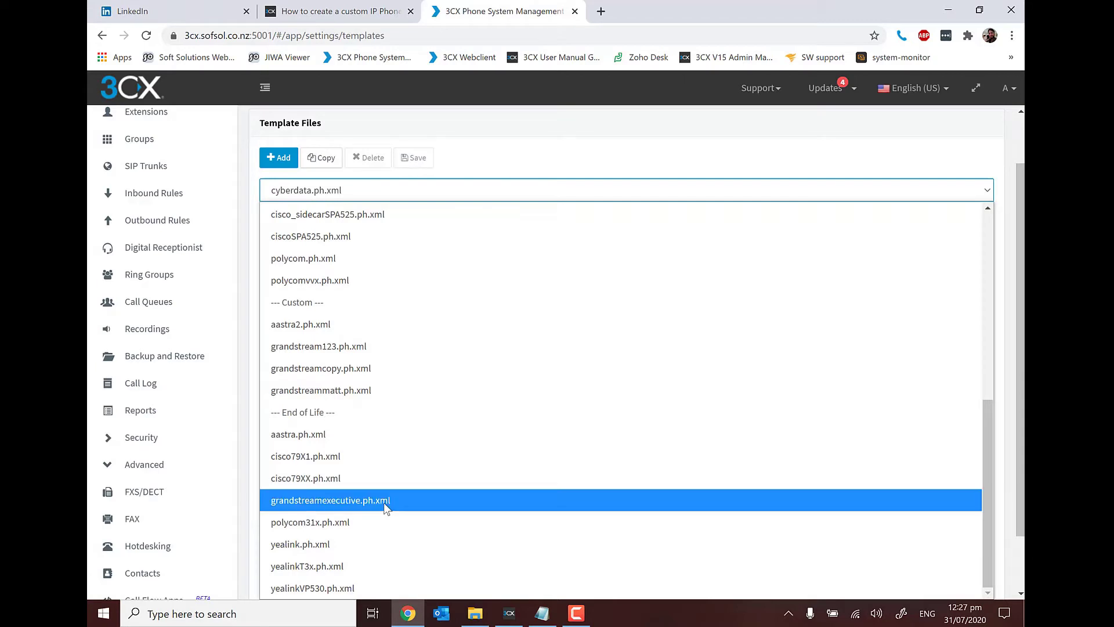
scroll(384, 505, "up", 8)
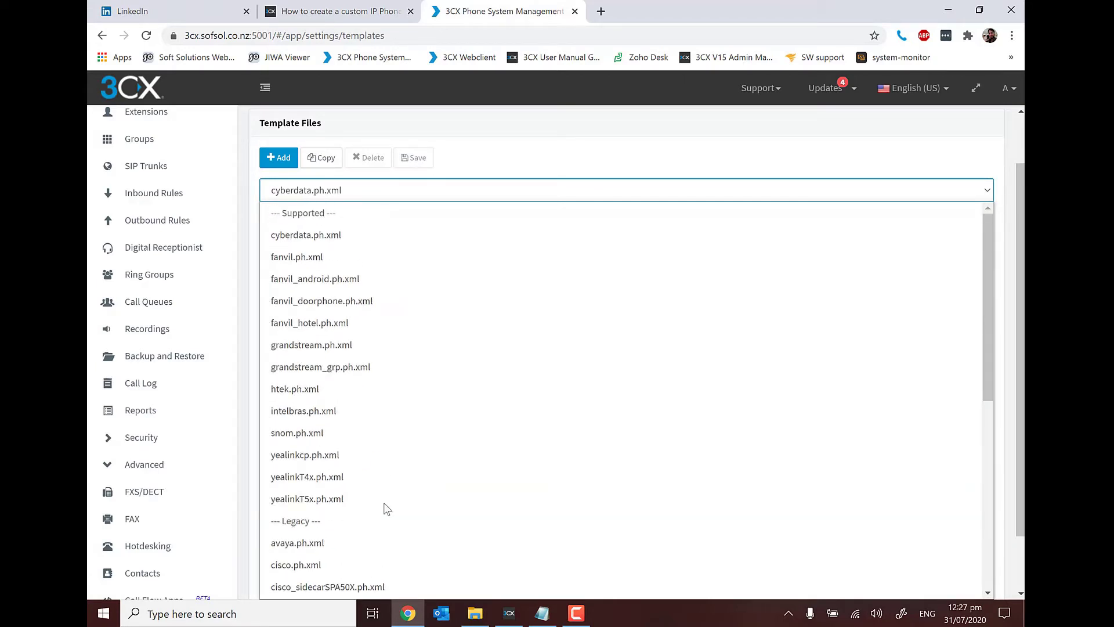